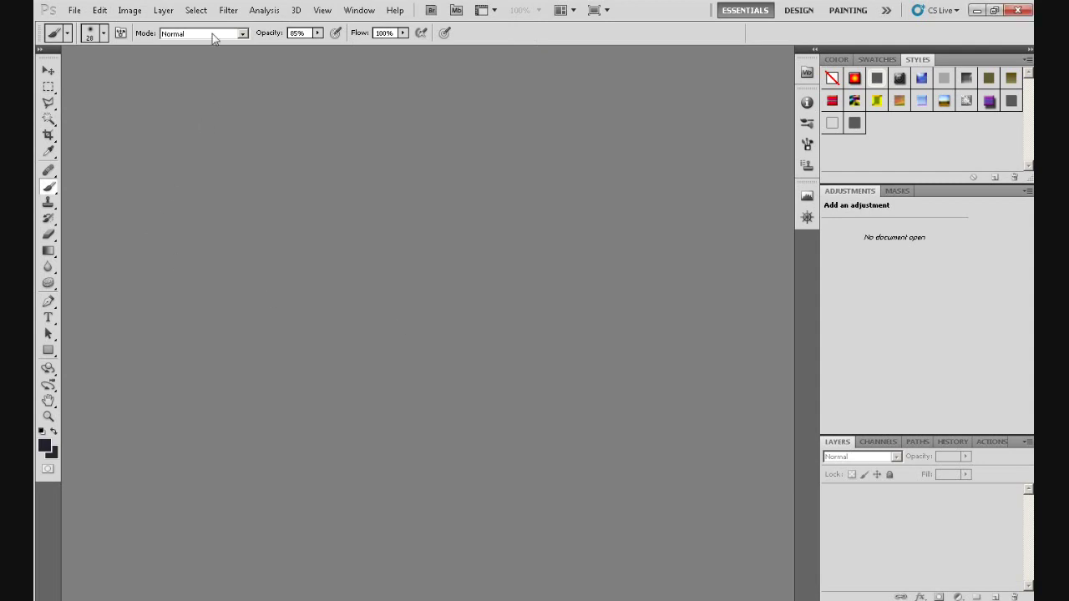
Open Autosave - Copy.tif from the 20110503 M51 folder.
{"action": "left_click", "coordinate": [74, 11]}
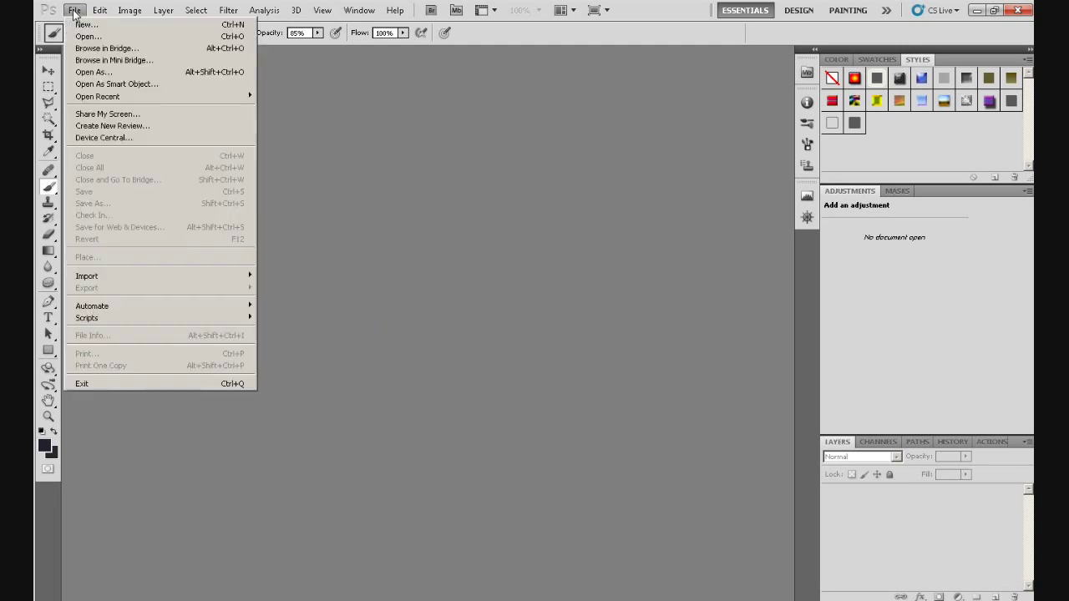
{"action": "left_click", "coordinate": [87, 37]}
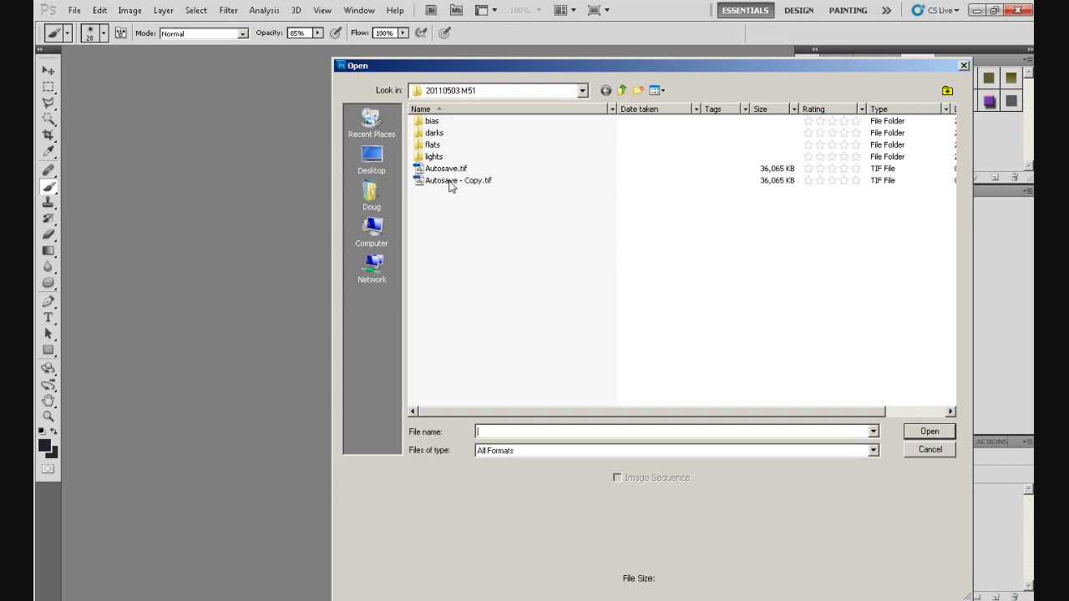
{"action": "left_click", "coordinate": [449, 182]}
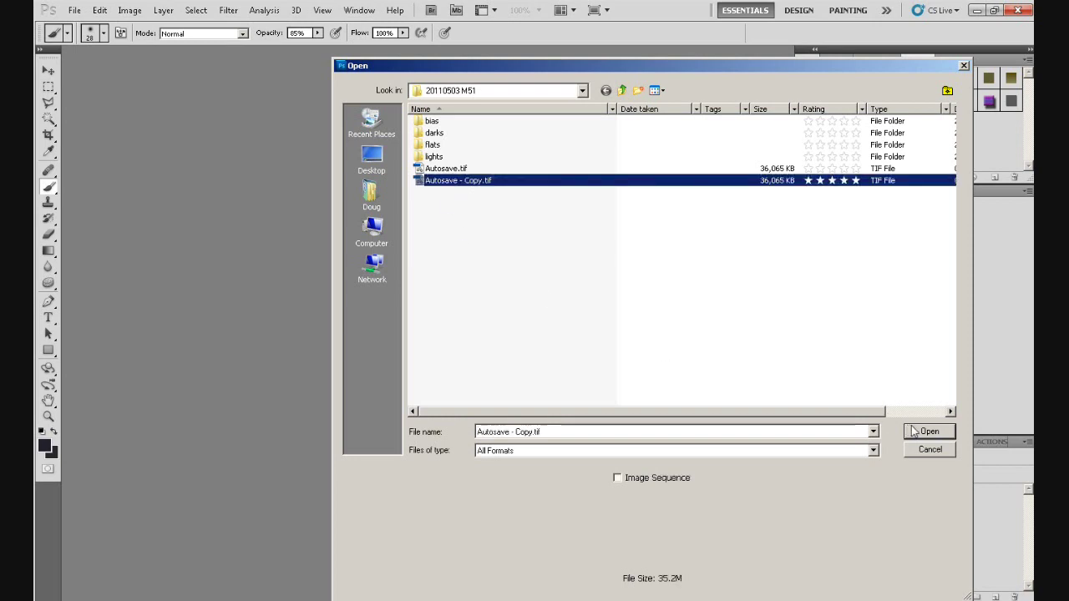
{"action": "key", "text": "Return"}
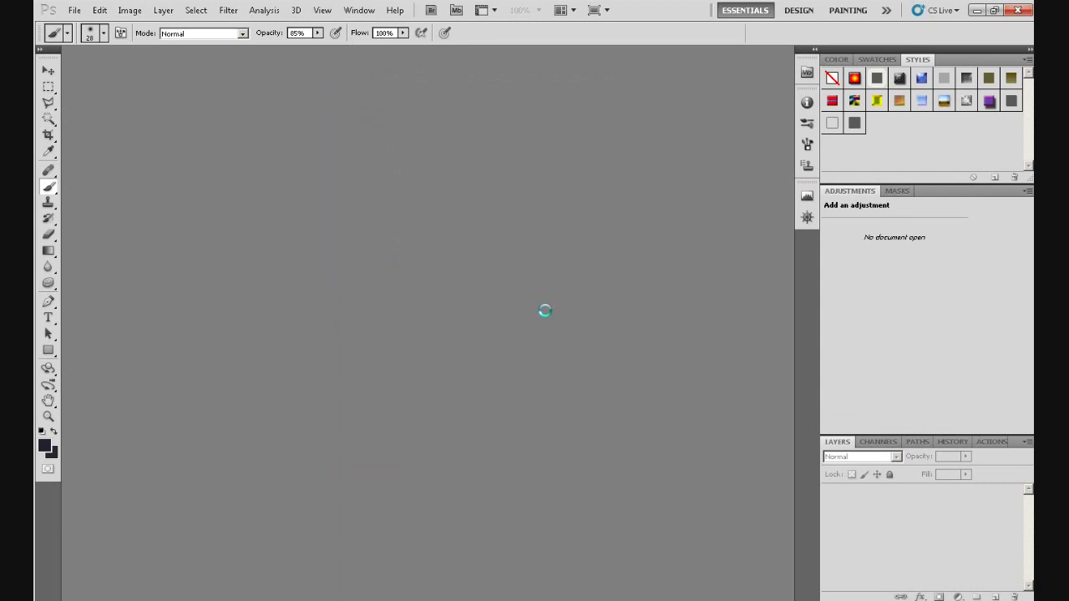
Assign the Adobe RGB (1998) profile to the untagged image so it opens as 32-bit RGB.
{"action": "key", "text": "i"}
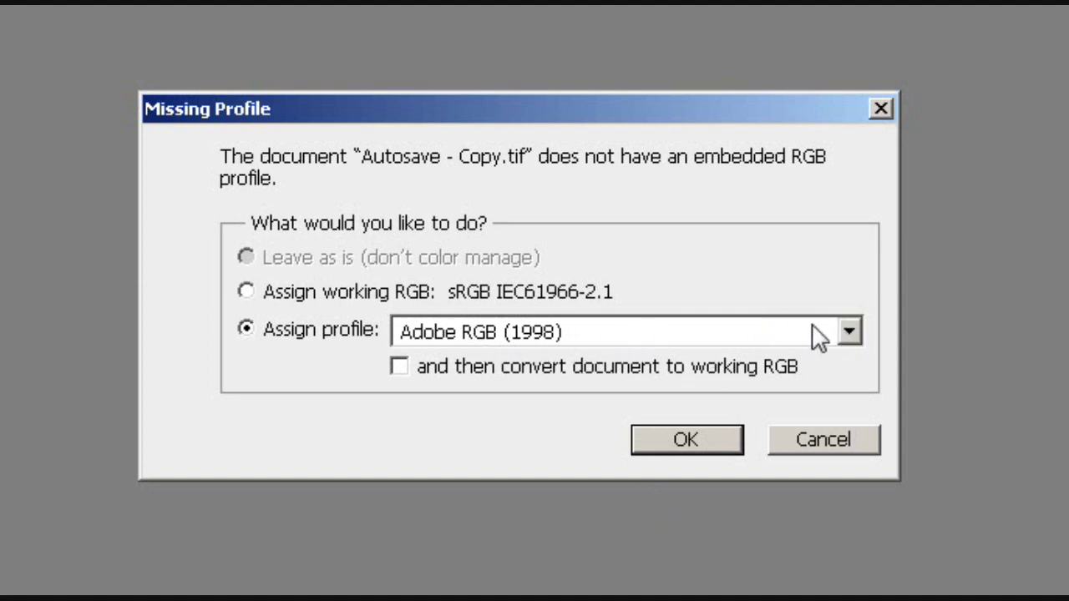
{"action": "left_click", "coordinate": [852, 332]}
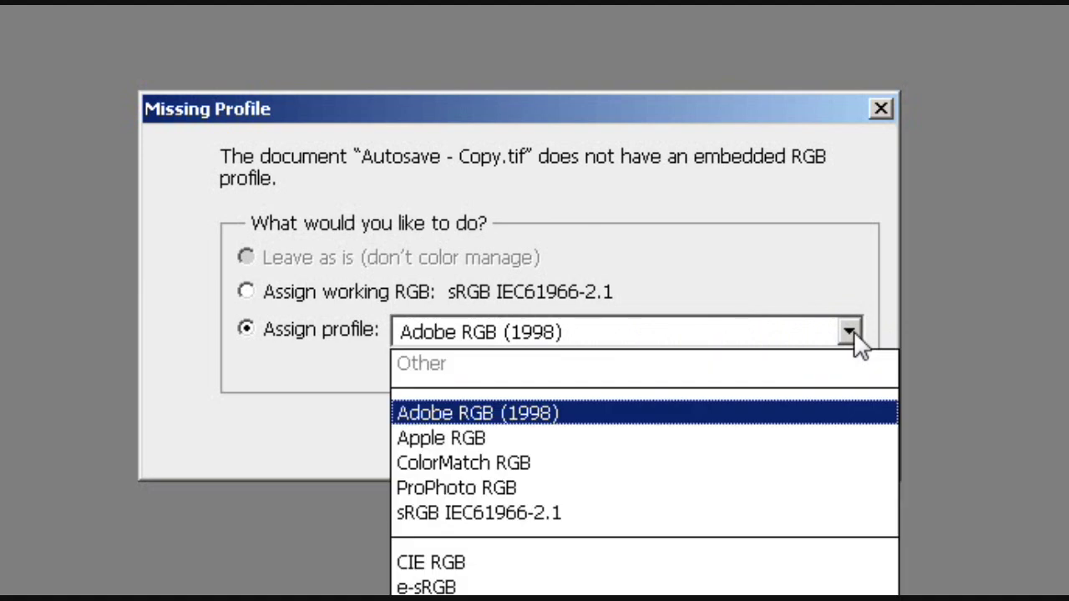
{"action": "left_click", "coordinate": [536, 516]}
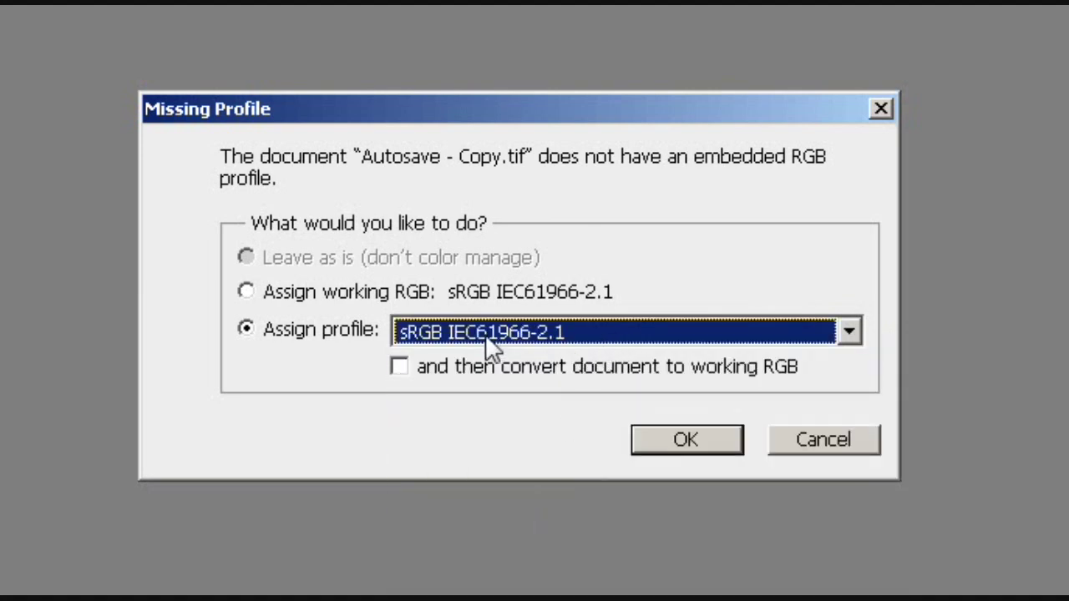
{"action": "left_click", "coordinate": [848, 333]}
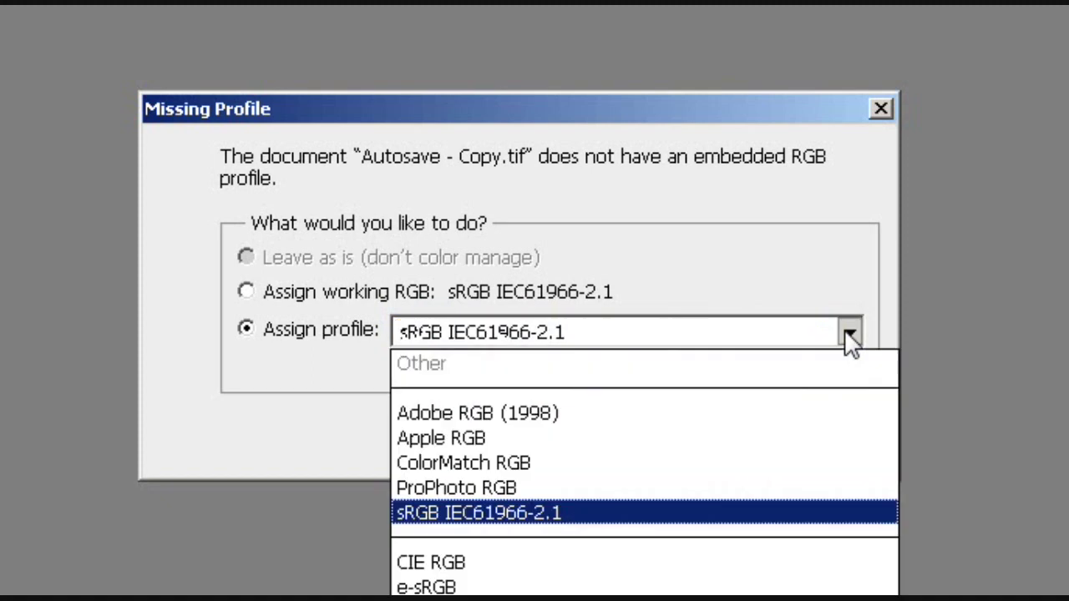
{"action": "left_click", "coordinate": [606, 413]}
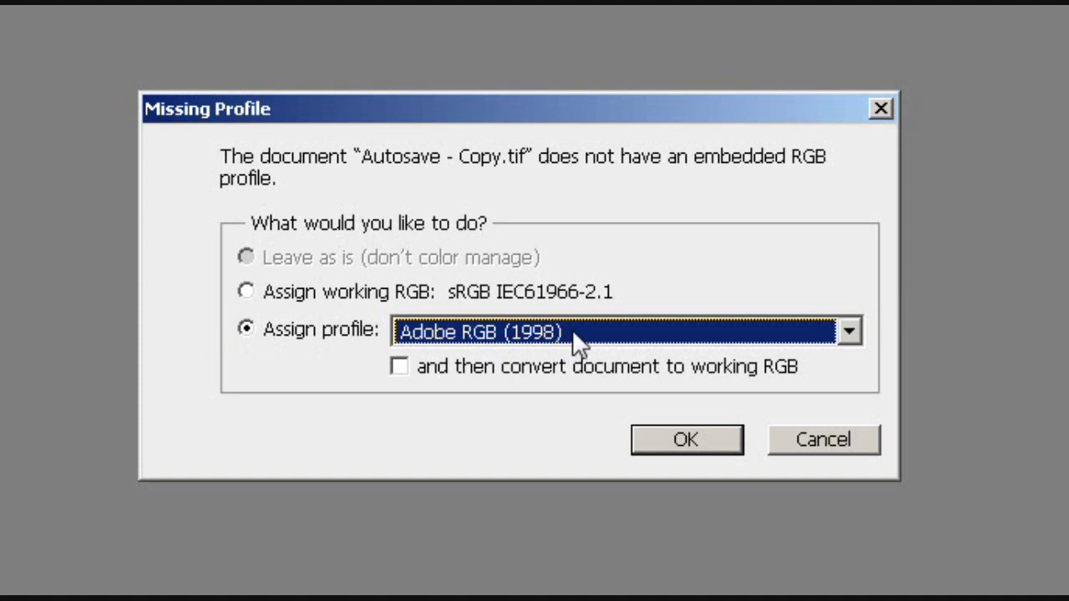
{"action": "left_click", "coordinate": [848, 333]}
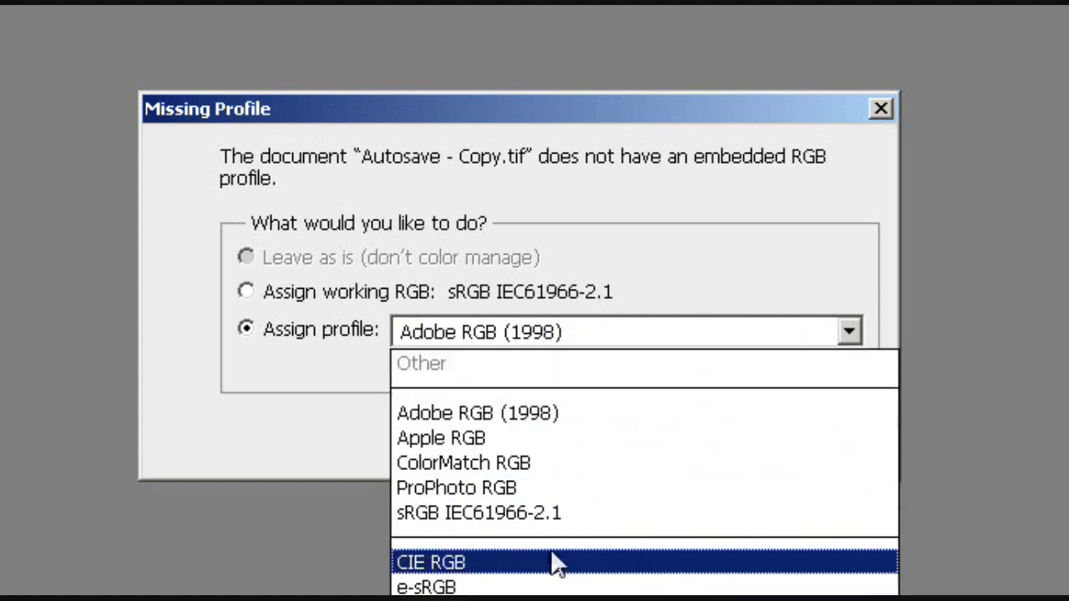
{"action": "left_click", "coordinate": [607, 421]}
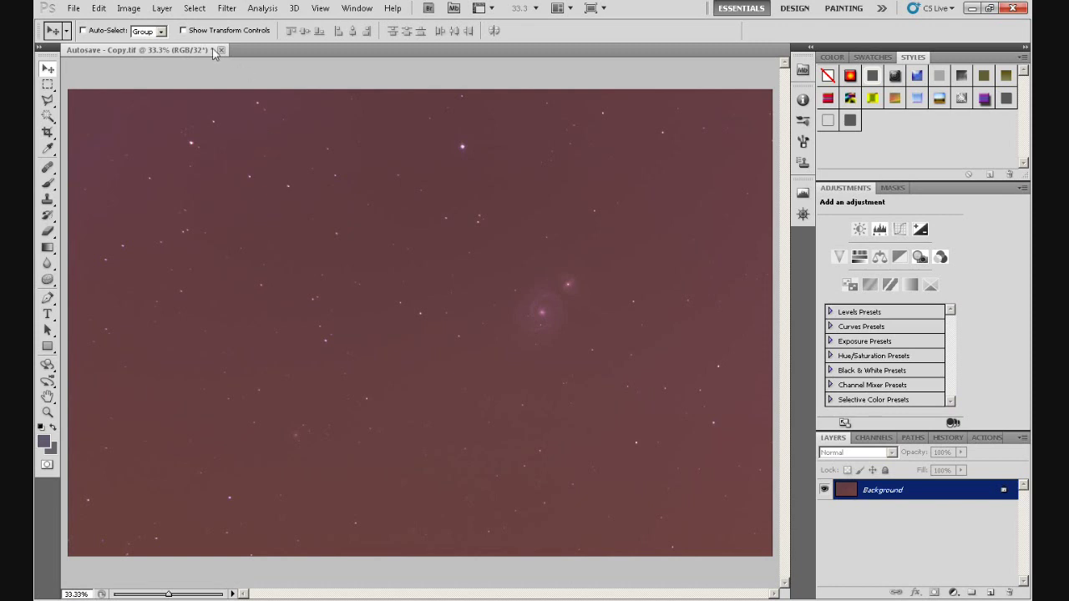
Show the Image > Mode choices, where RGB Color and 32 Bits/Channel are checked.
{"action": "left_click", "coordinate": [129, 9]}
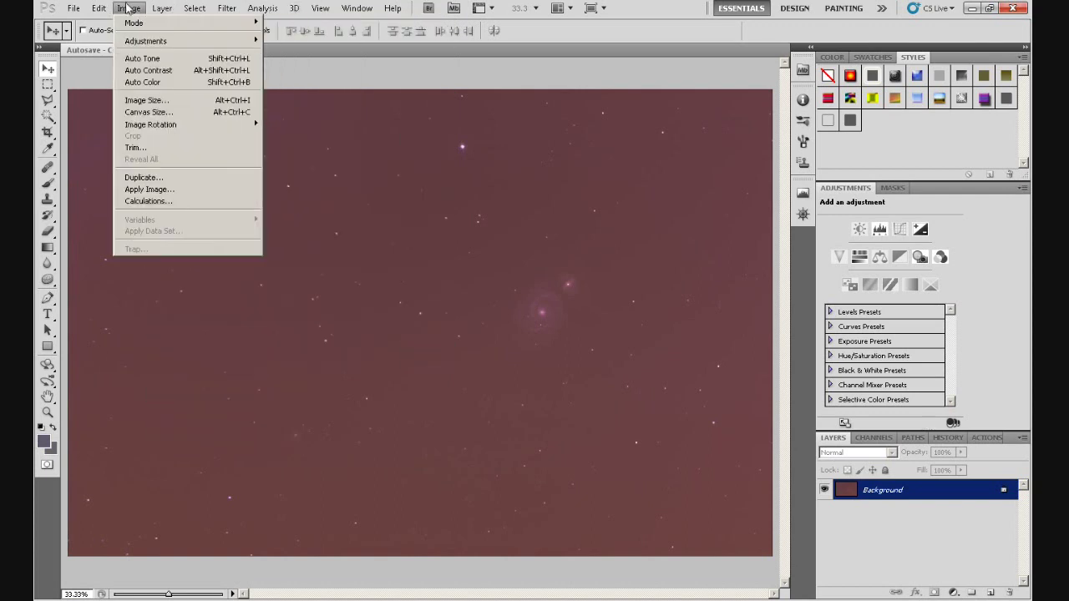
{"action": "mouse_move", "coordinate": [132, 24]}
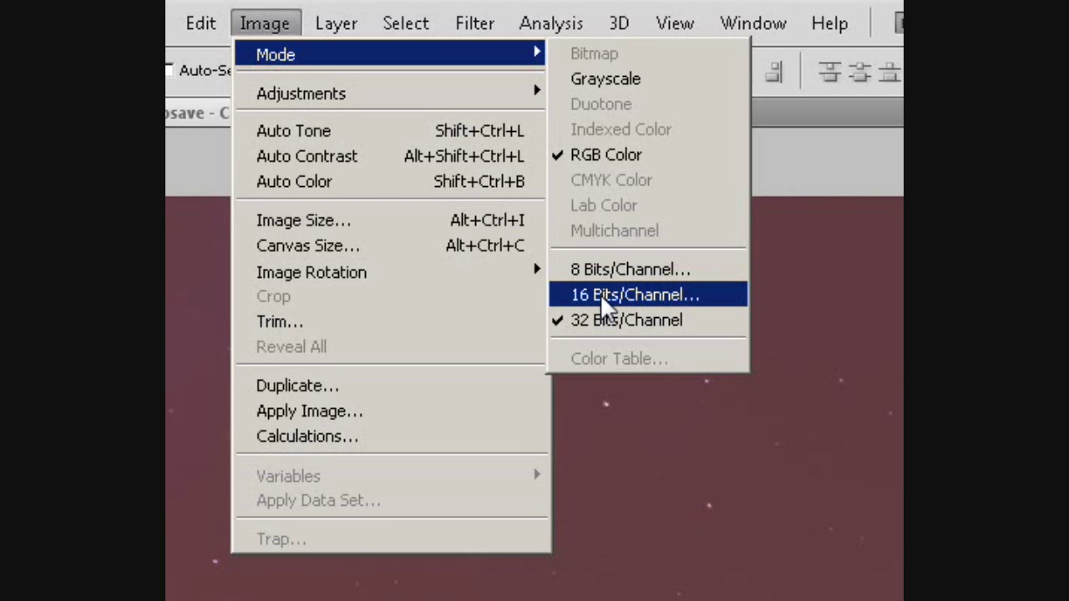
Convert the image to 16 Bits/Channel with HDR Toning's Exposure and Gamma method (exposure 0.00, gamma 1.00).
{"action": "left_click", "coordinate": [603, 305]}
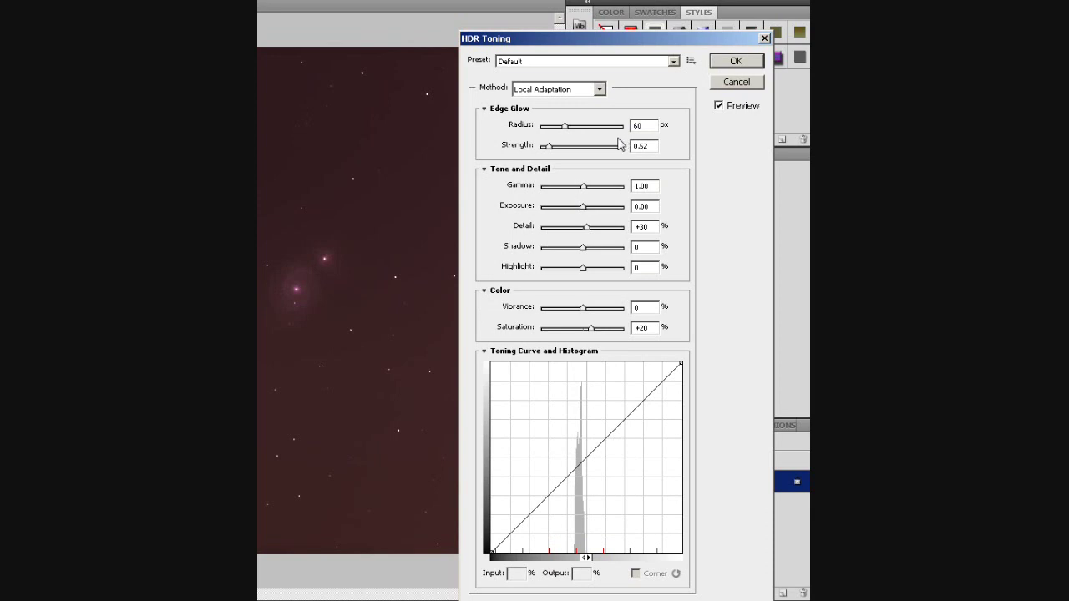
{"action": "left_click", "coordinate": [600, 89]}
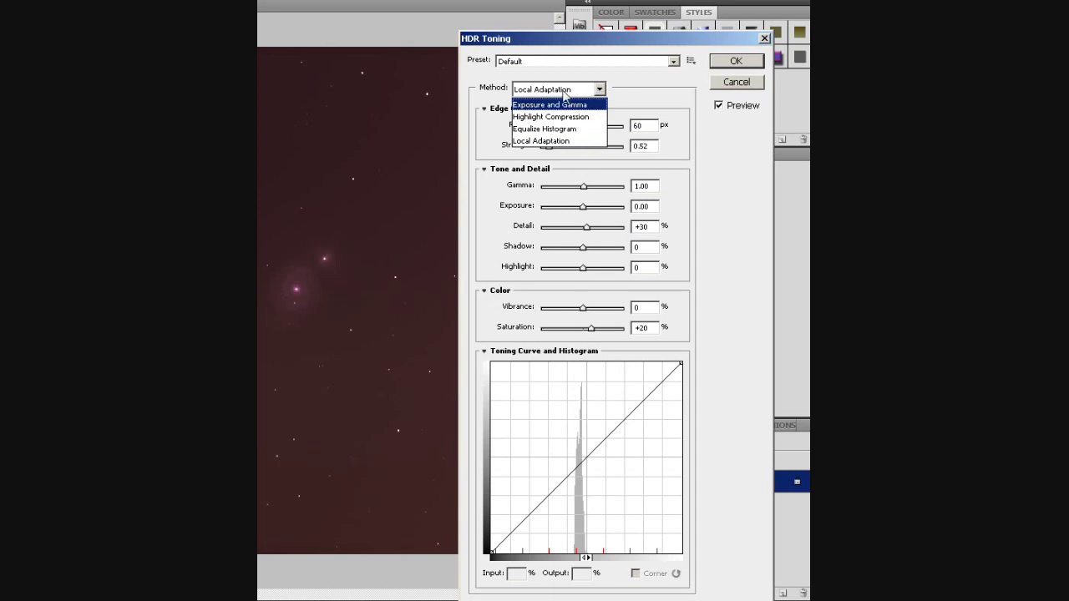
{"action": "left_click", "coordinate": [567, 92]}
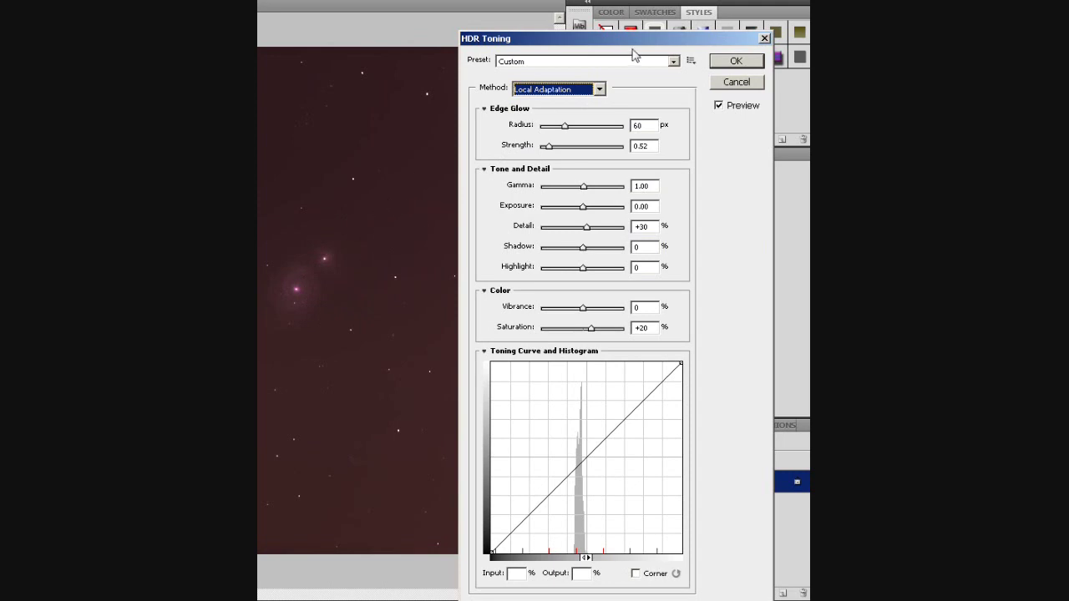
{"action": "left_click", "coordinate": [600, 90]}
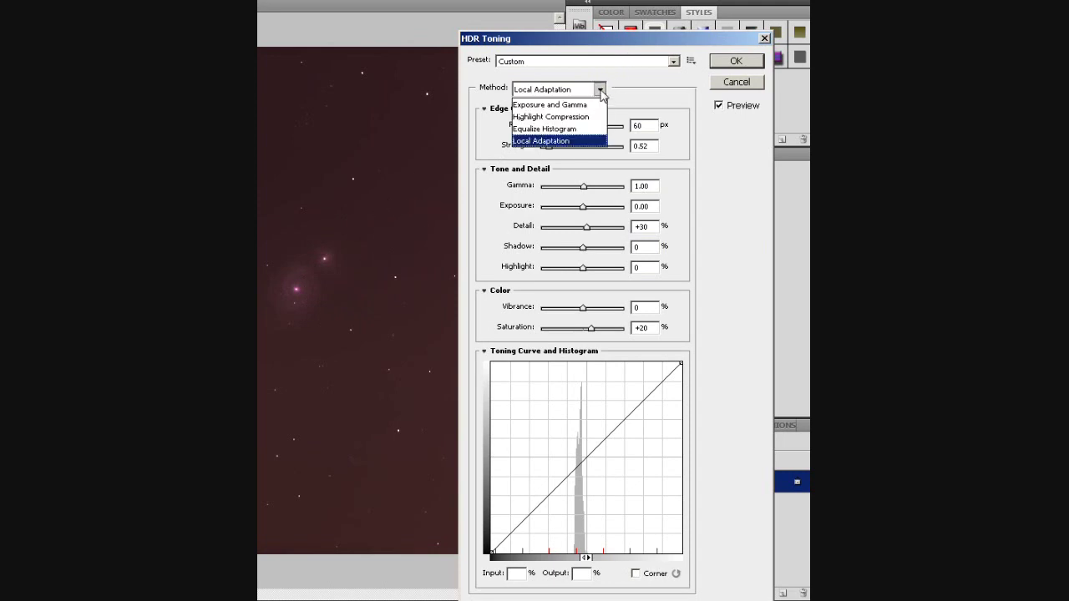
{"action": "left_click", "coordinate": [588, 111]}
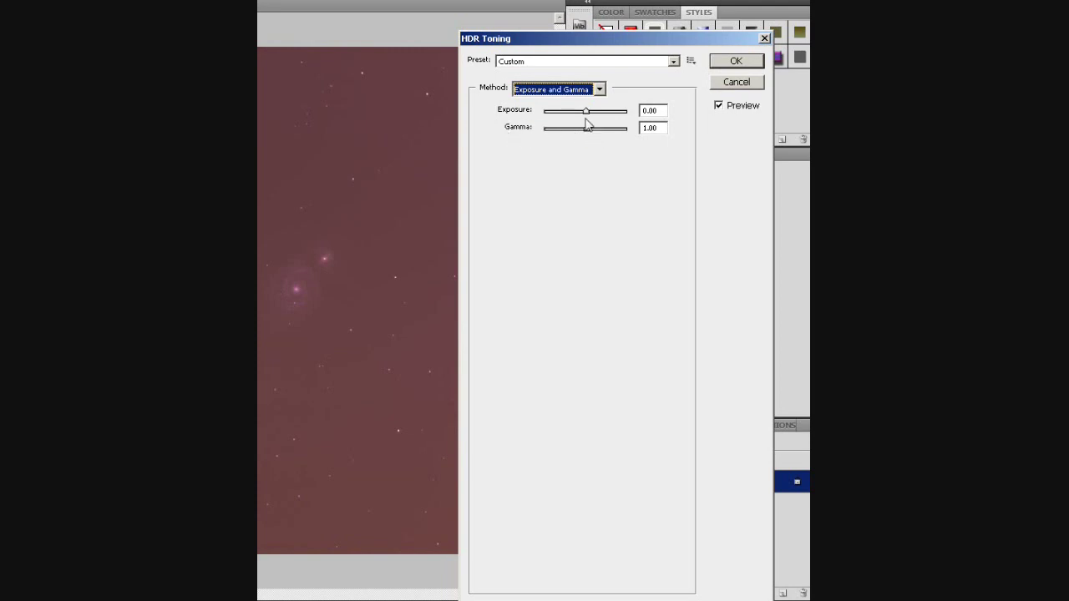
{"action": "left_click", "coordinate": [736, 62]}
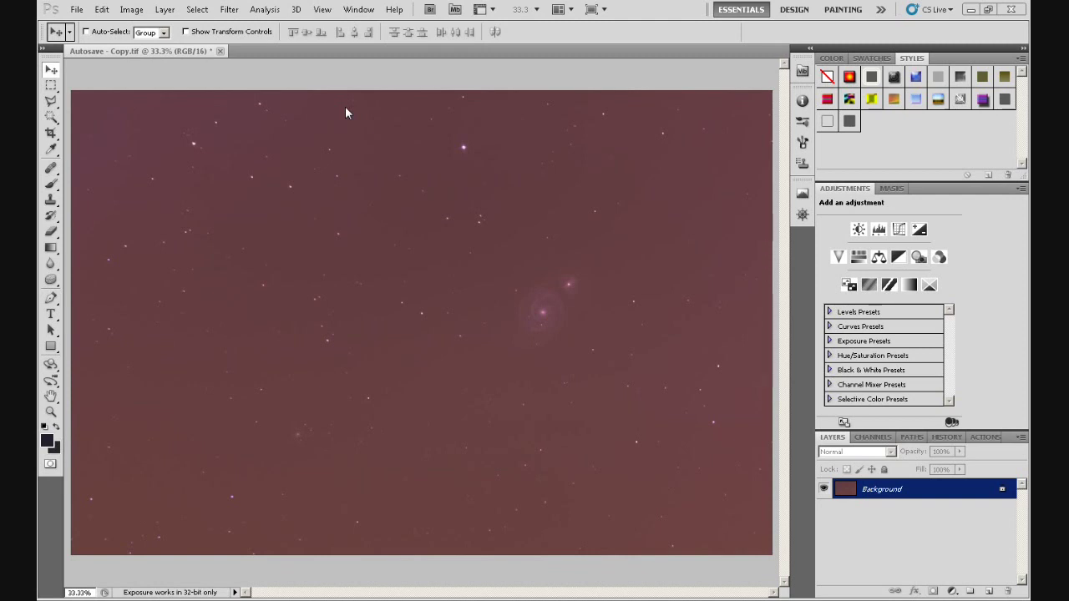
Display the Histogram panel showing the combined colours and separate Red, Green and Blue graphs.
{"action": "left_click", "coordinate": [358, 10]}
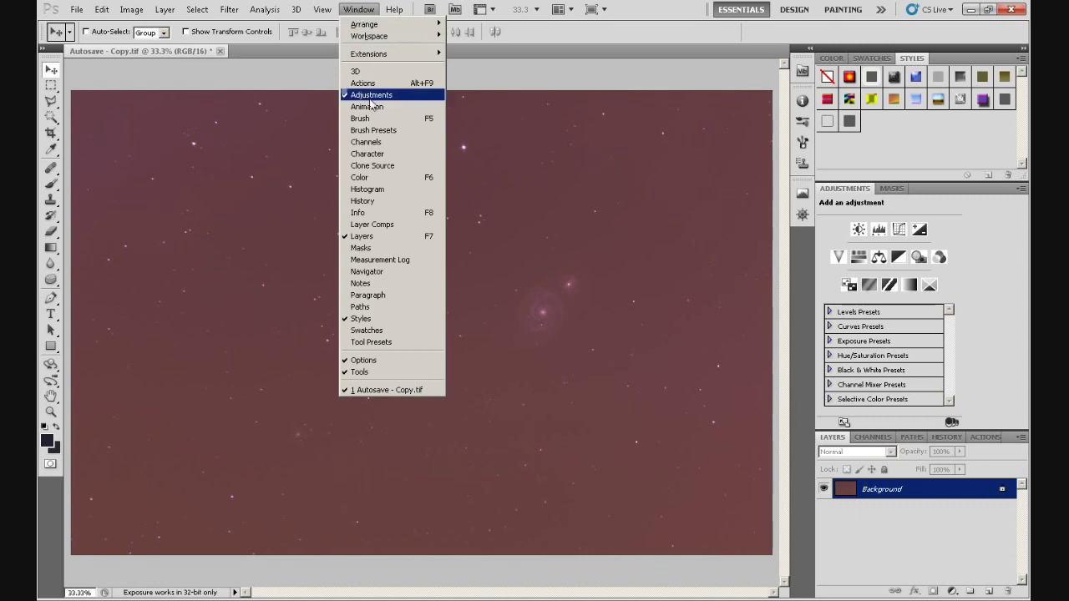
{"action": "left_click", "coordinate": [384, 191]}
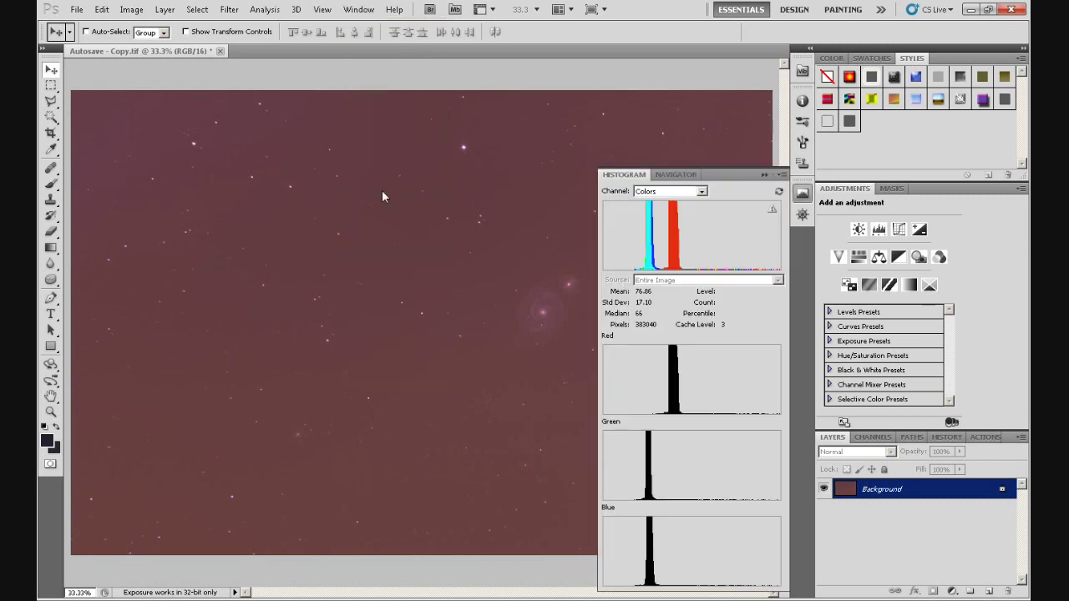
{"action": "left_click", "coordinate": [803, 194]}
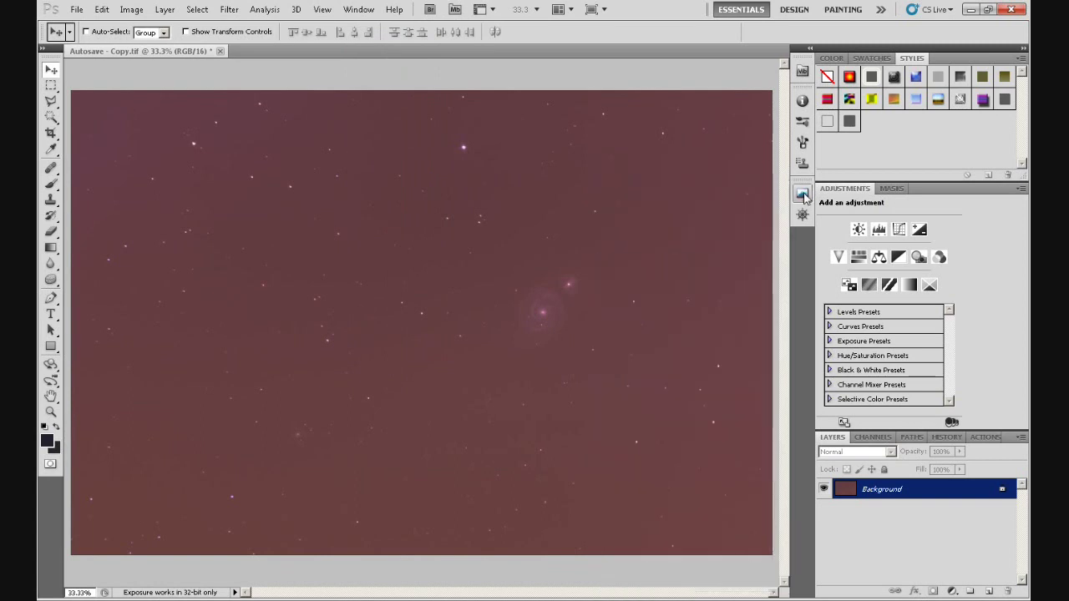
{"action": "left_click", "coordinate": [803, 194]}
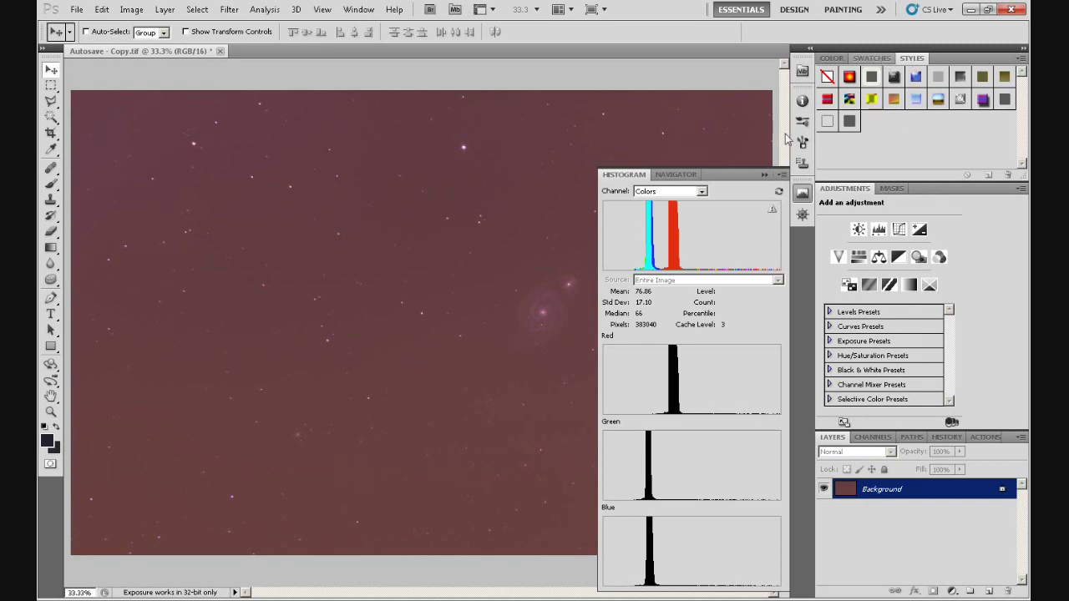
{"action": "left_click", "coordinate": [806, 196]}
{"action": "left_click", "coordinate": [806, 197]}
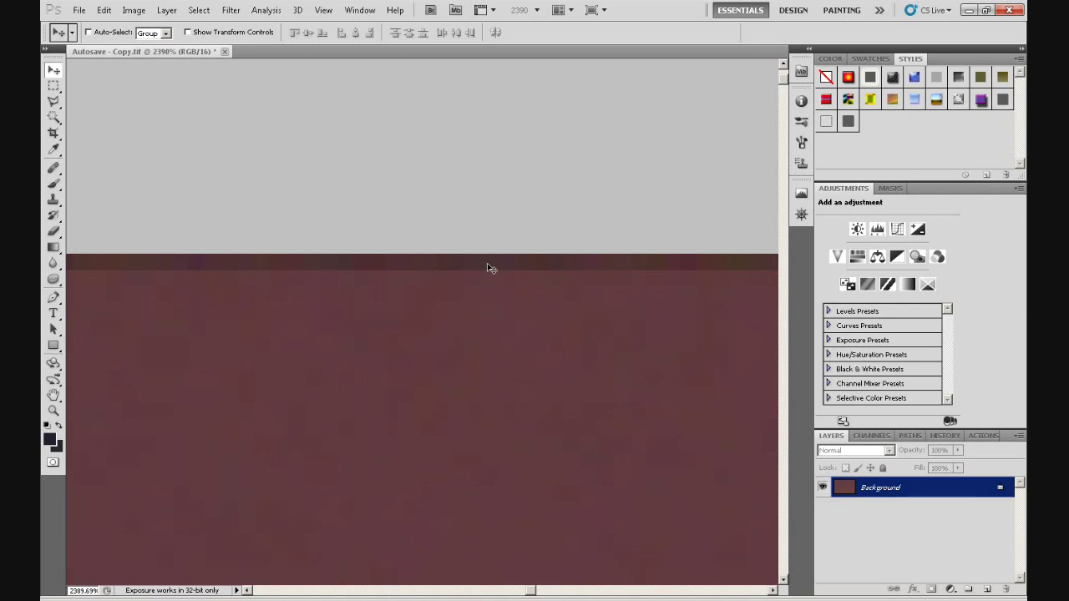
Zoom back out to 29.8% so the whole star-field image is in view.
{"action": "scroll", "coordinate": [488, 264], "scroll_direction": "down", "scroll_amount": 1}
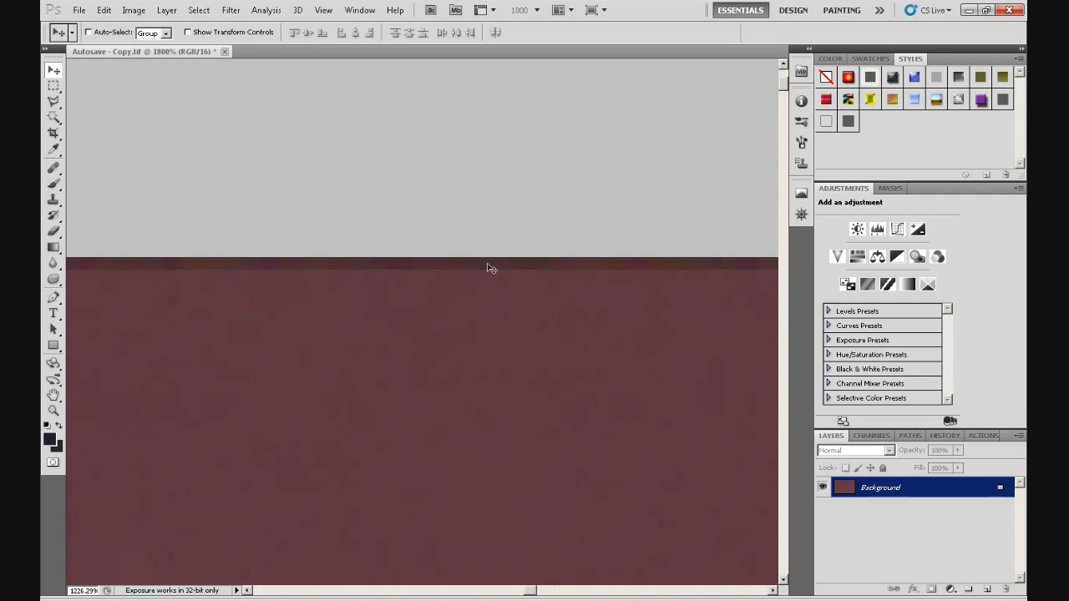
{"action": "scroll", "coordinate": [488, 263], "scroll_direction": "down", "scroll_amount": 10}
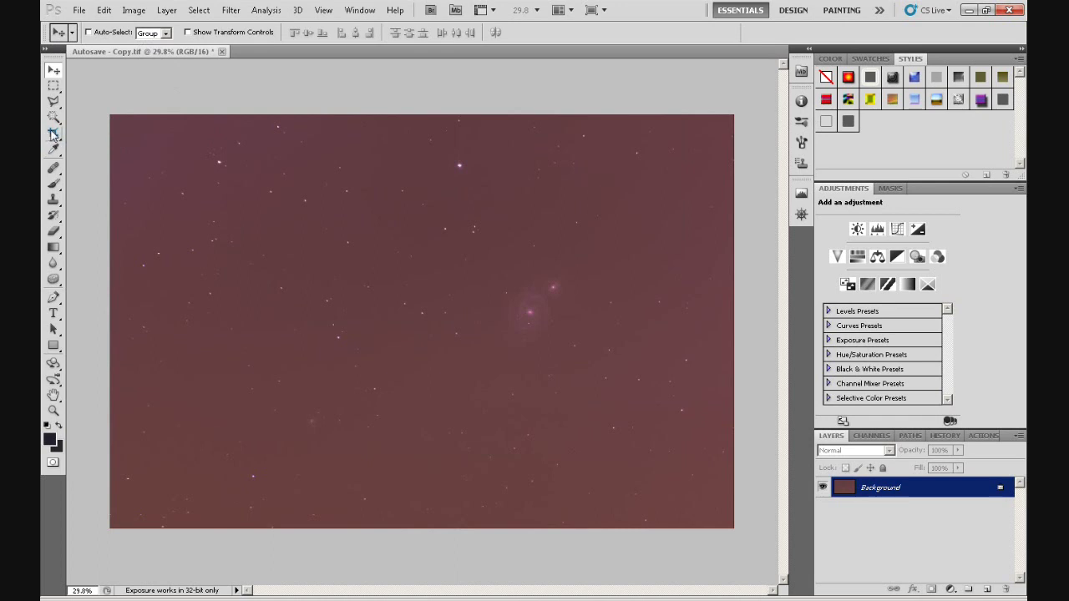
Crop the image just inside its edges to remove the dark border, then reopen the Histogram.
{"action": "left_click", "coordinate": [53, 135]}
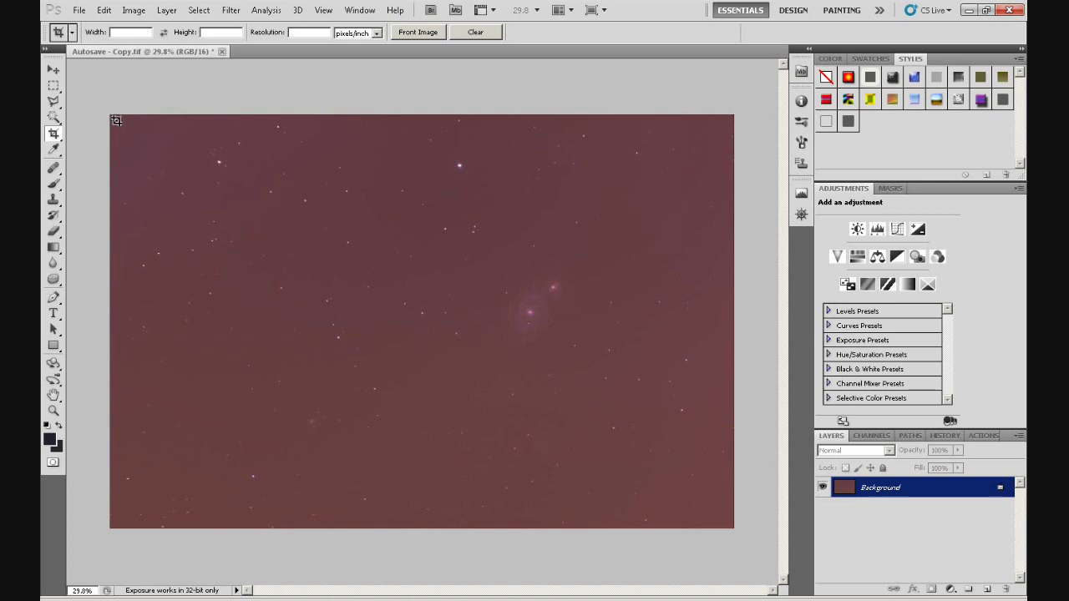
{"action": "left_click_drag", "start_coordinate": [116, 121], "coordinate": [727, 522]}
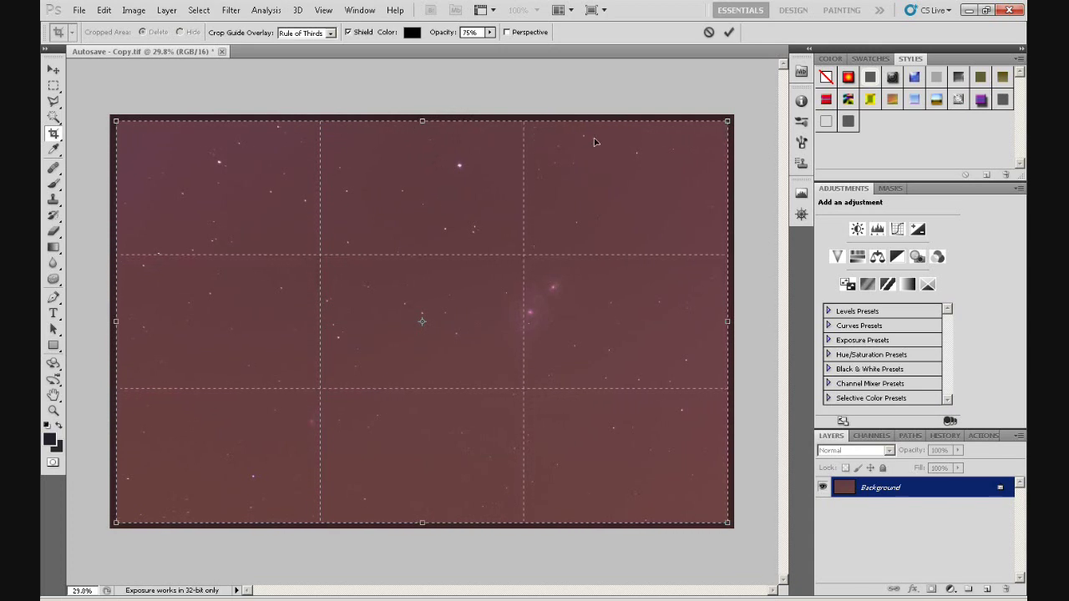
{"action": "right_click", "coordinate": [417, 187]}
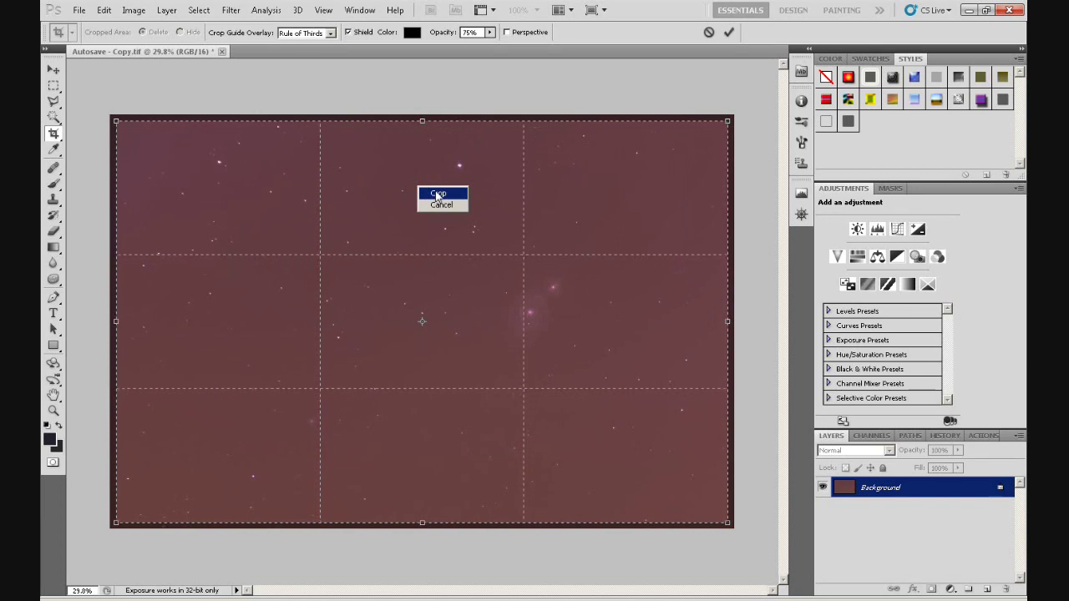
{"action": "left_click", "coordinate": [437, 195]}
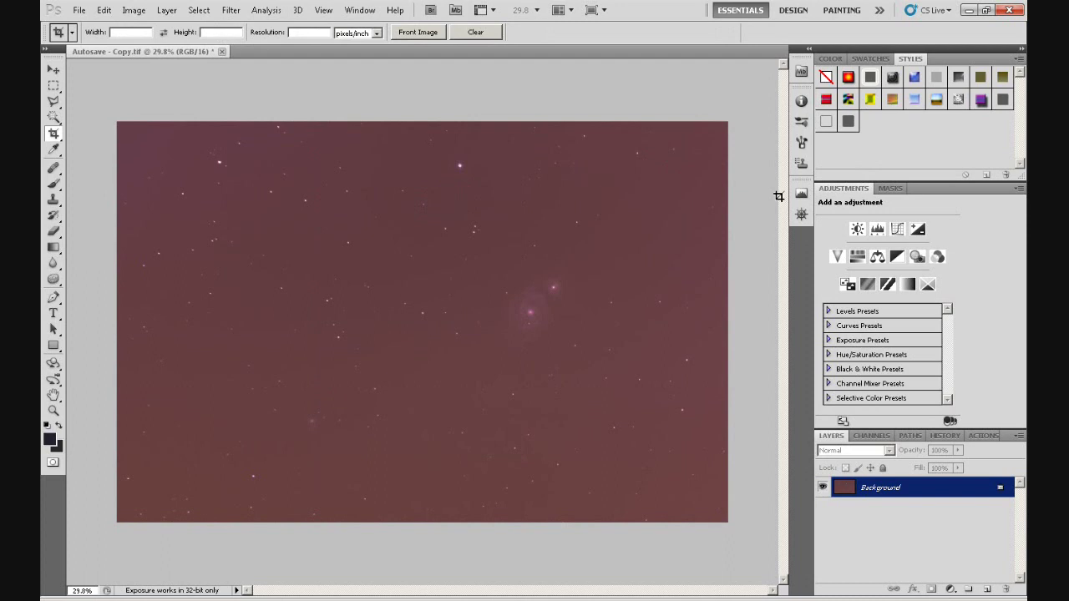
{"action": "left_click", "coordinate": [802, 193]}
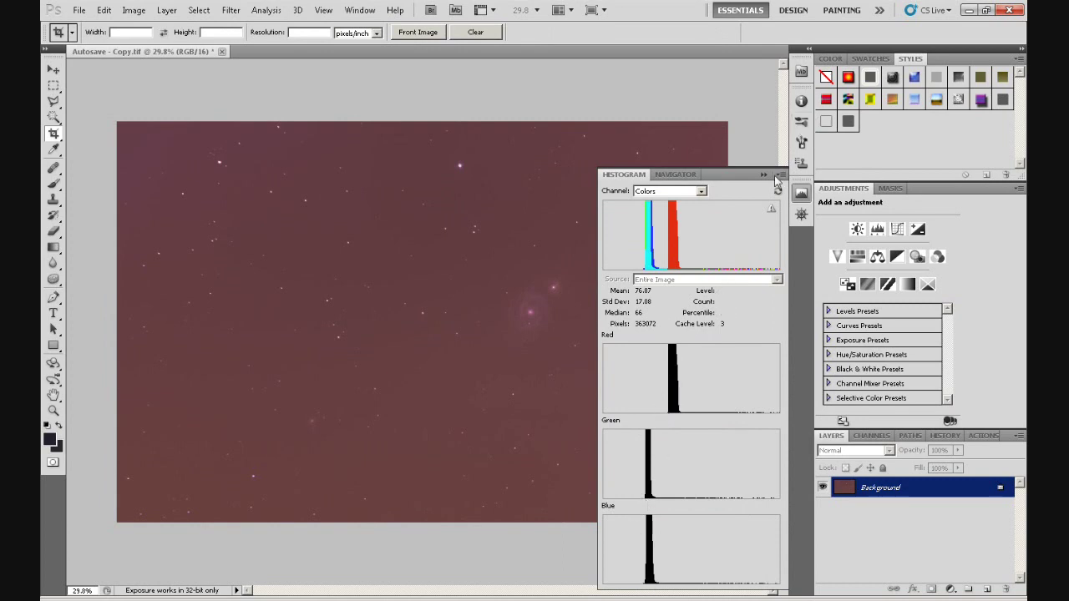
Close the Histogram panel after checking the cropped image's histogram (mean 76.87).
{"action": "left_click", "coordinate": [776, 176]}
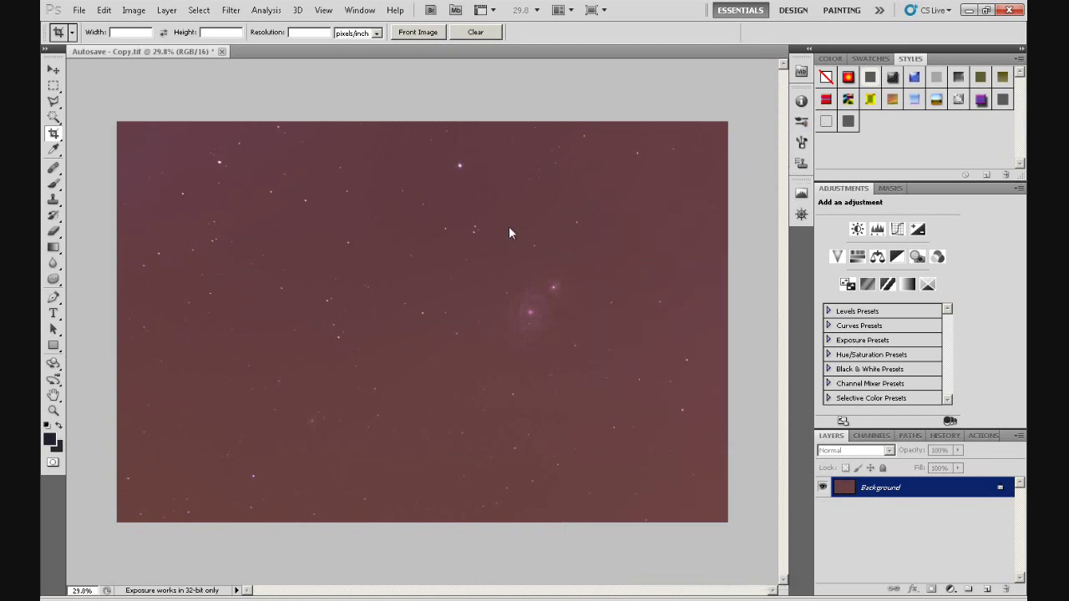